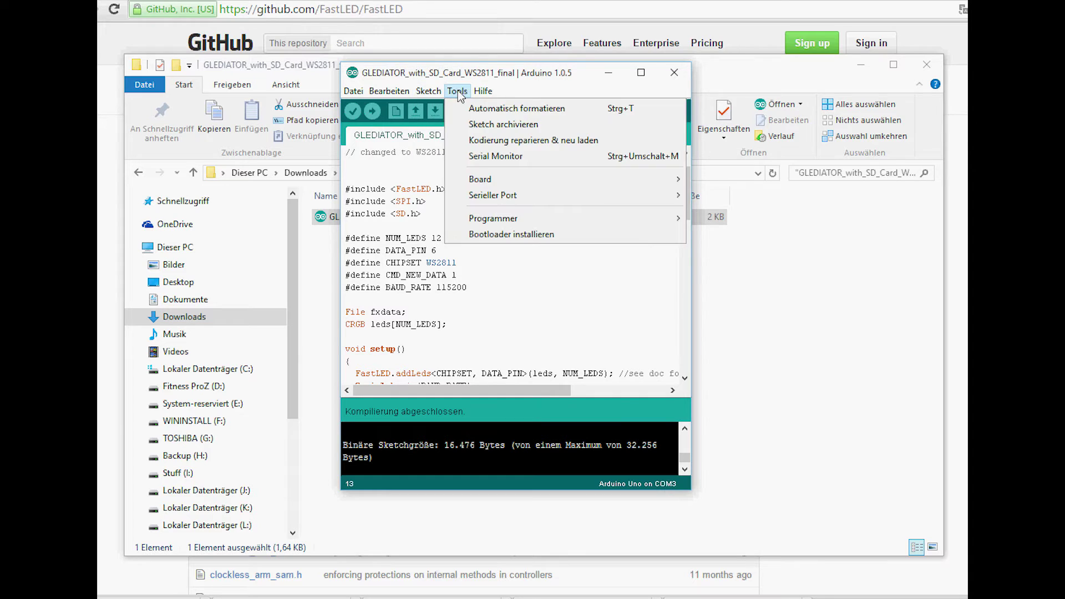
- Check the board and serial port options and upload the GLEDIATOR SD card sketch to the Arduino Uno
{"action": "mouse_move", "coordinate": [480, 179]}
{"action": "mouse_move", "coordinate": [532, 195]}
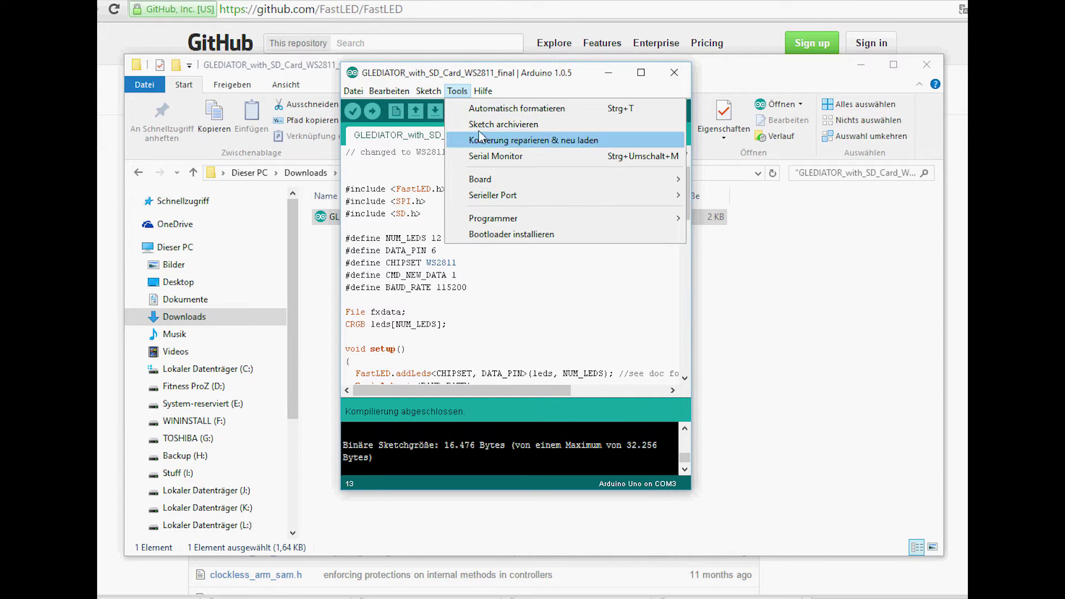
{"action": "left_click", "coordinate": [584, 290]}
{"action": "left_click", "coordinate": [371, 112]}
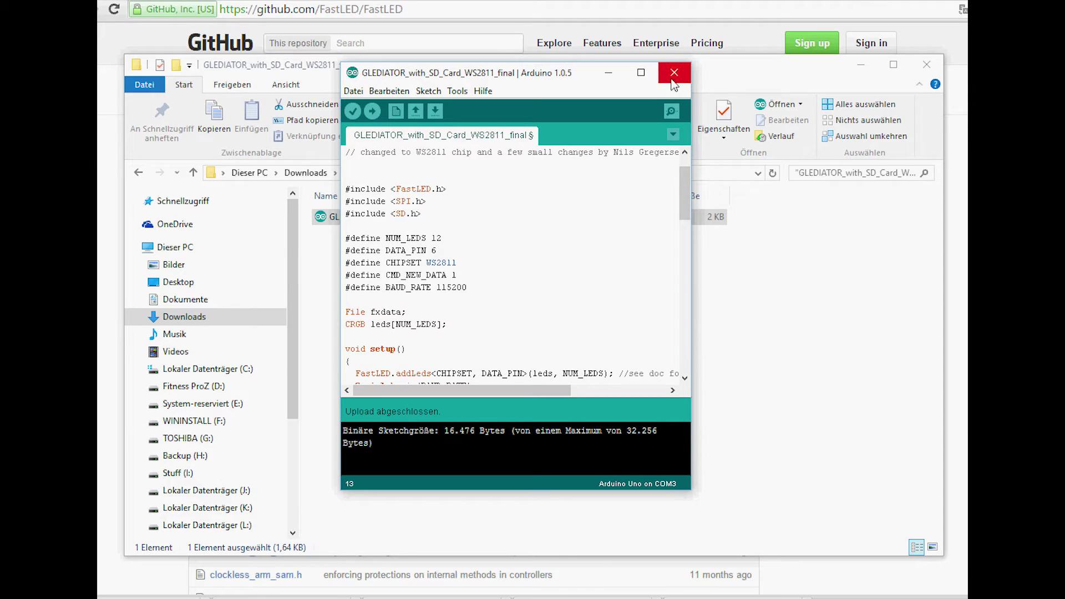
- Save the GLEDIATOR_with_SD_Card_WS2811_final sketch and close its window
{"action": "left_click", "coordinate": [353, 92]}
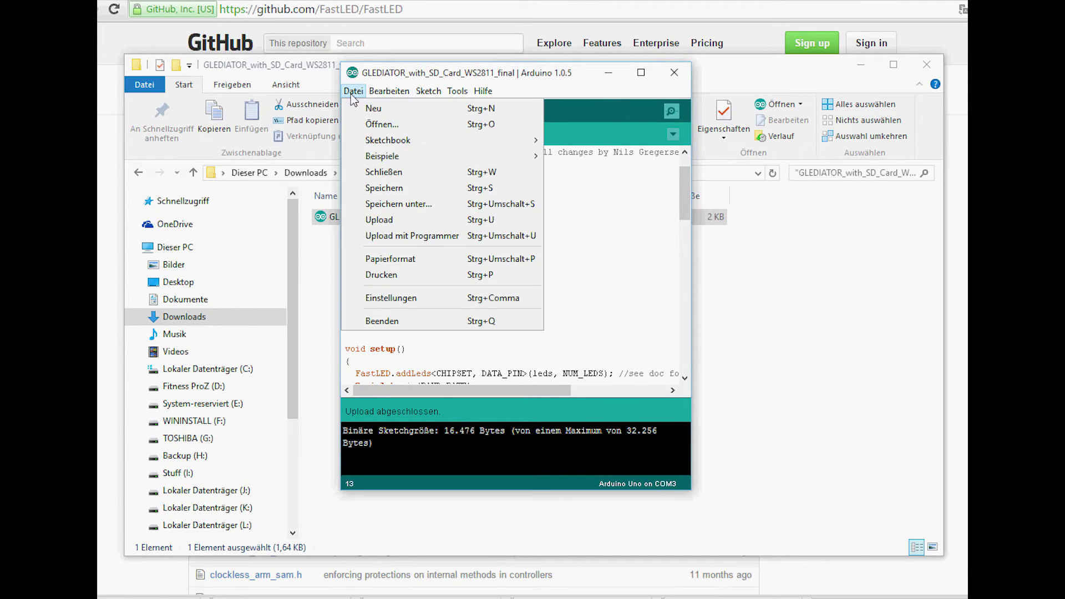
{"action": "left_click", "coordinate": [399, 189]}
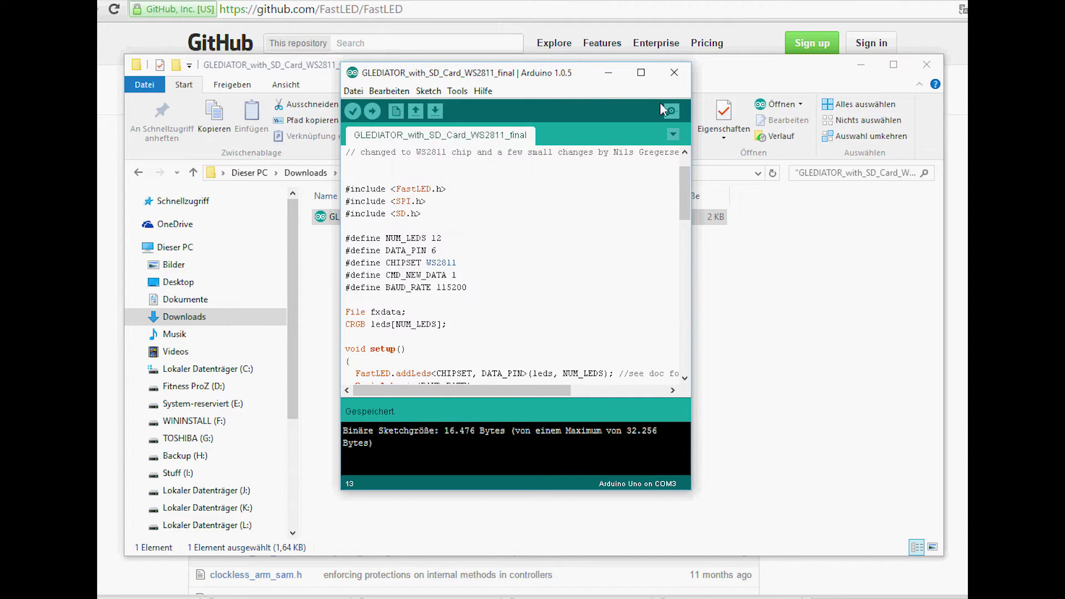
{"action": "left_click", "coordinate": [674, 82]}
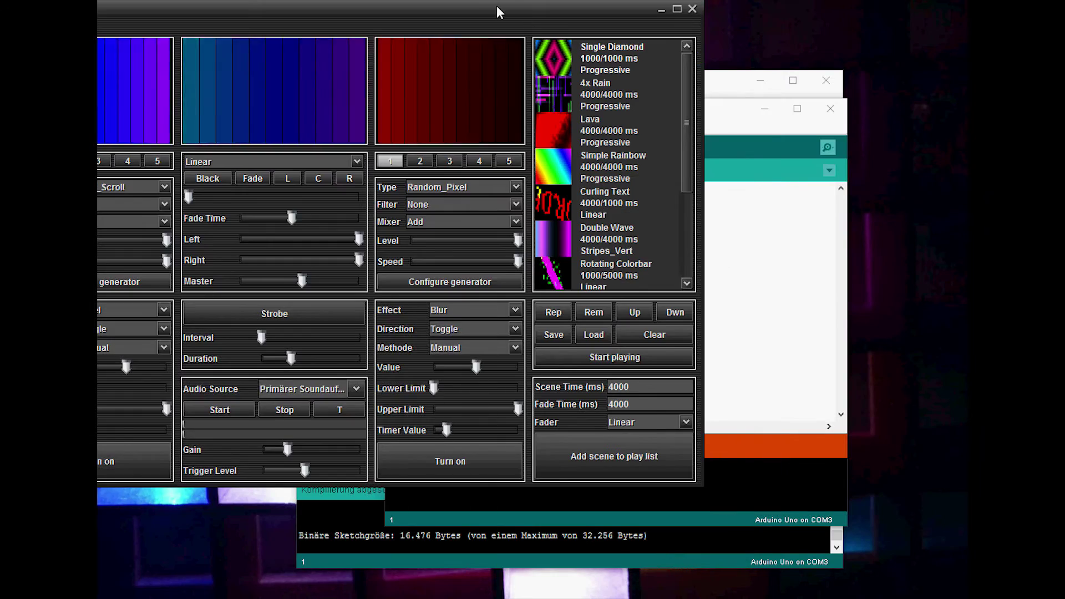
- Switch to GLEDIATOR, bring its whole window into view and review the output settings
{"action": "left_click_drag", "start_coordinate": [498, 13], "coordinate": [753, 35]}
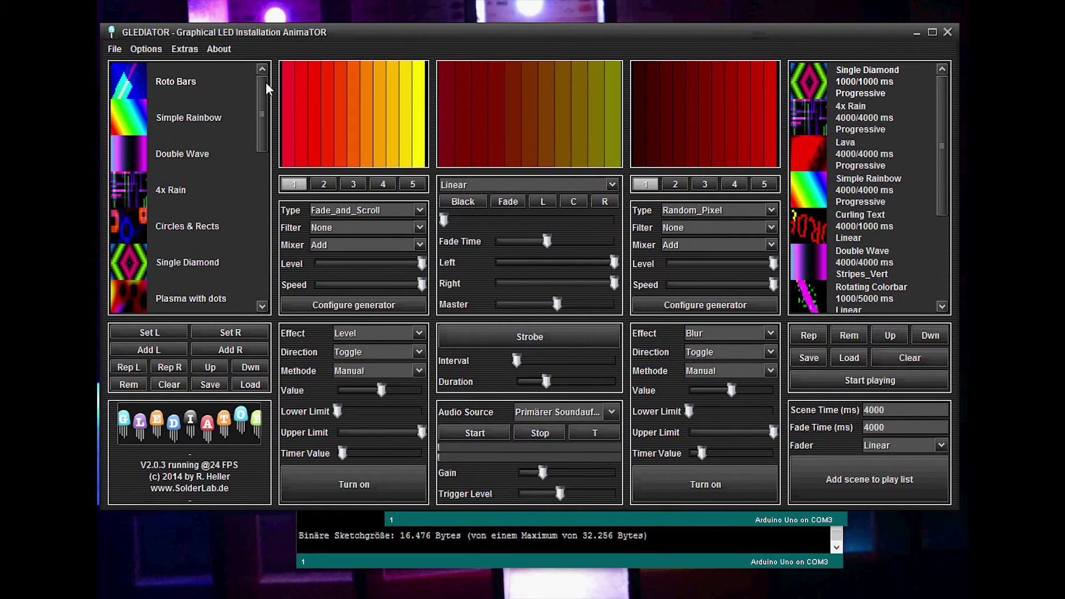
{"action": "left_click", "coordinate": [144, 49]}
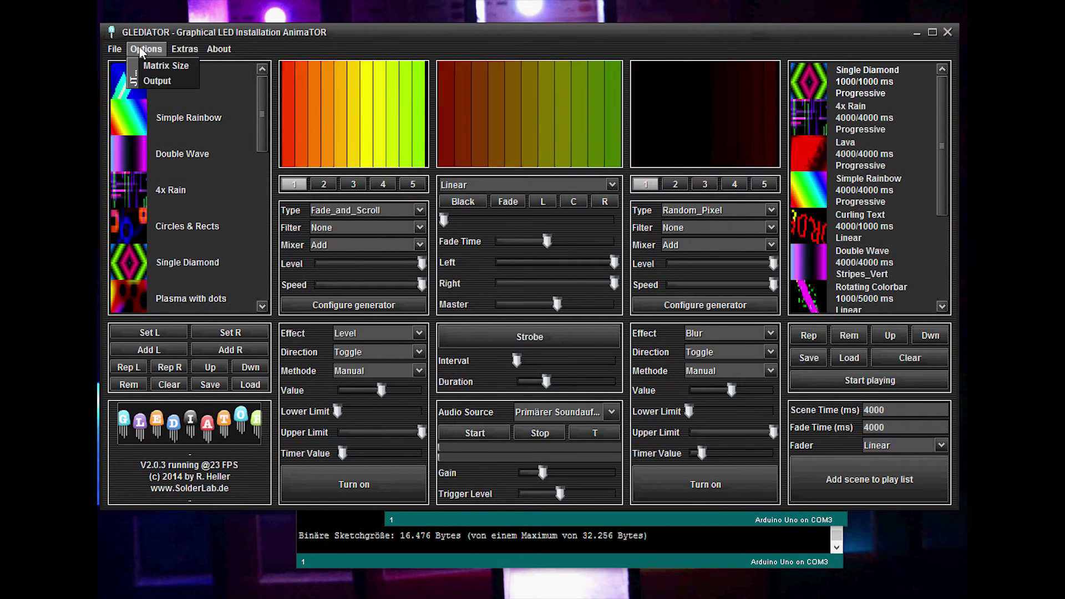
{"action": "left_click", "coordinate": [166, 81]}
{"action": "left_click", "coordinate": [623, 371]}
- Review the matrix size settings and close their dialog
{"action": "left_click", "coordinate": [146, 49]}
{"action": "left_click", "coordinate": [149, 69]}
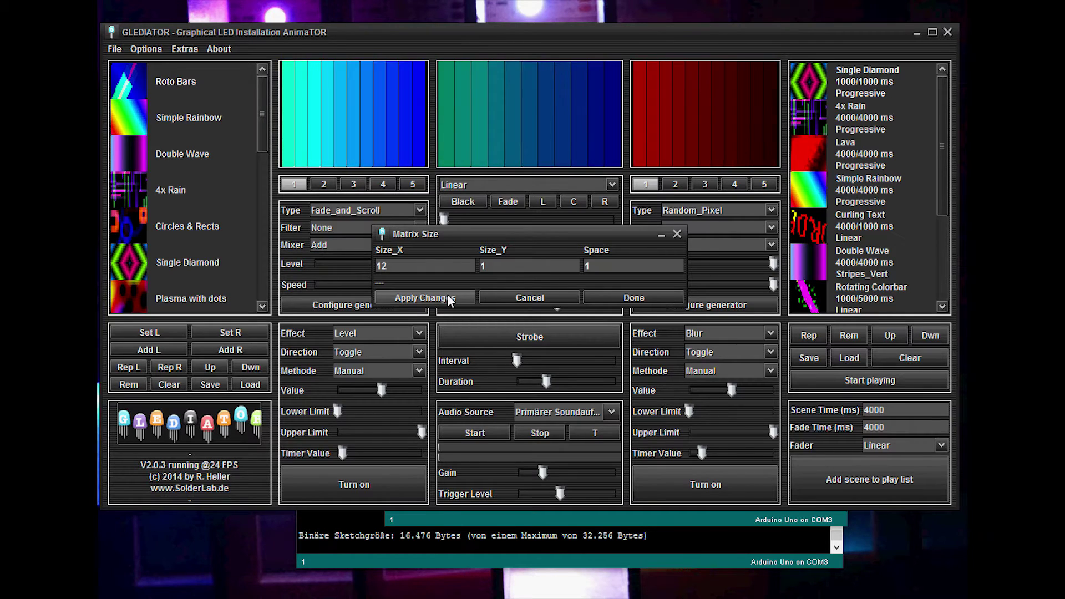
{"action": "left_click", "coordinate": [604, 298]}
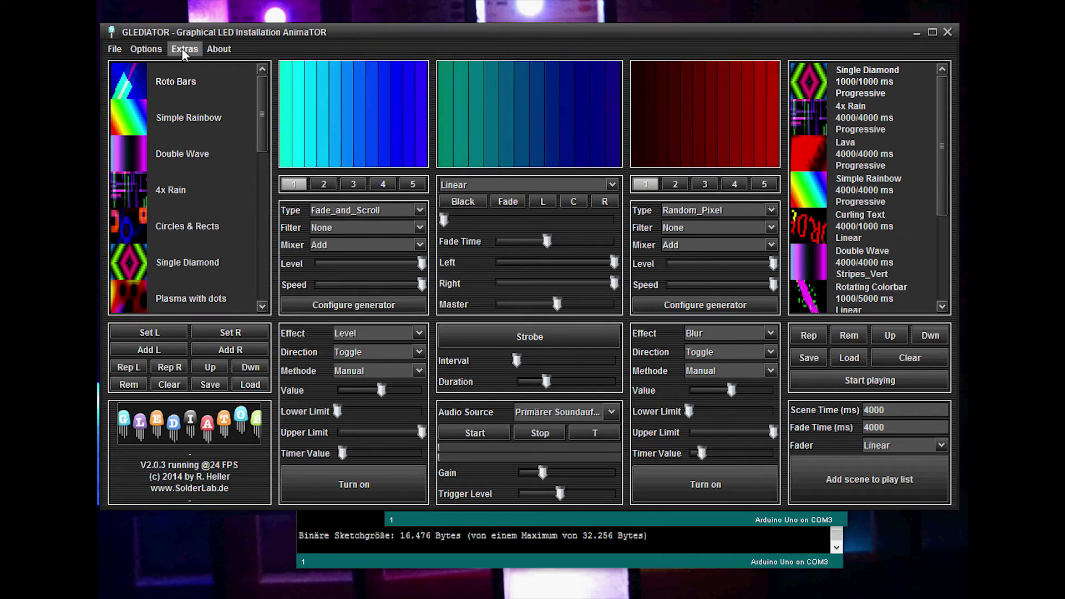
- Start recording an animation to myanim2.dat in the Documents folder and minimize the recorder window
{"action": "left_click", "coordinate": [146, 49]}
{"action": "mouse_move", "coordinate": [175, 54]}
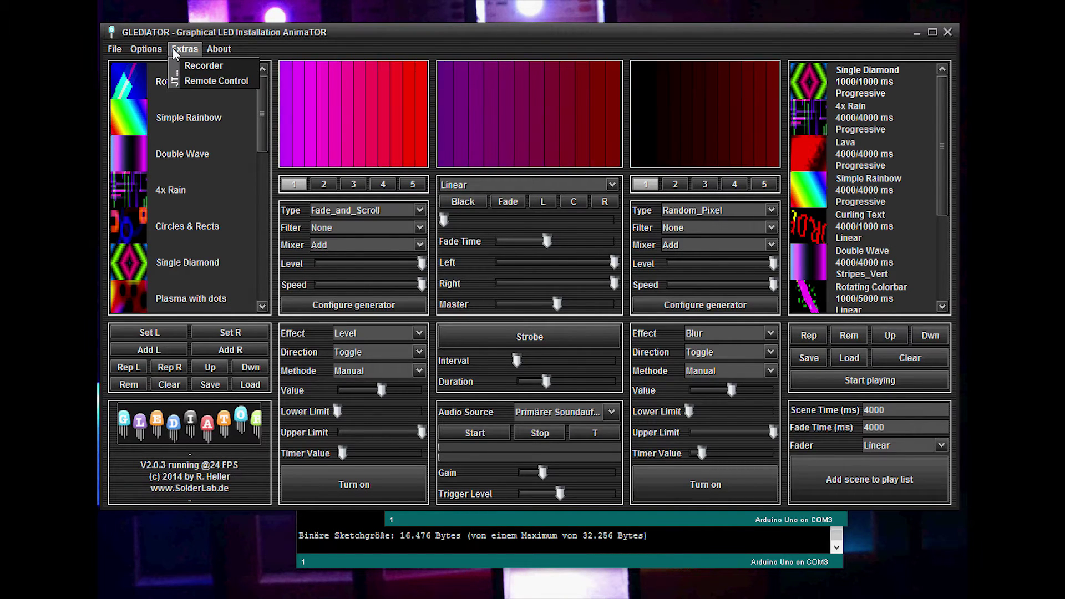
{"action": "left_click", "coordinate": [203, 67]}
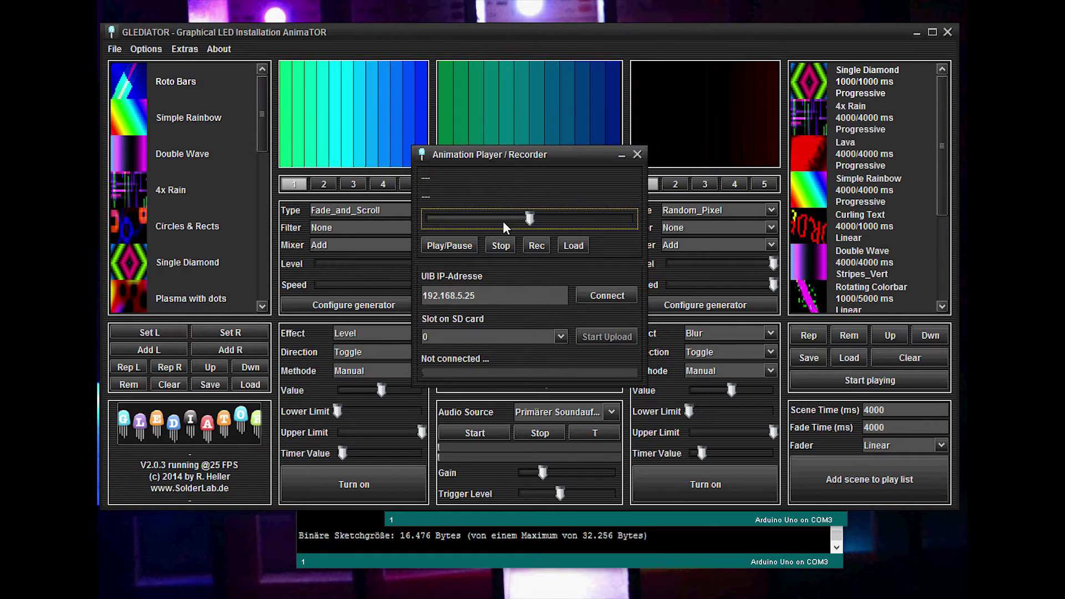
{"action": "left_click", "coordinate": [536, 246]}
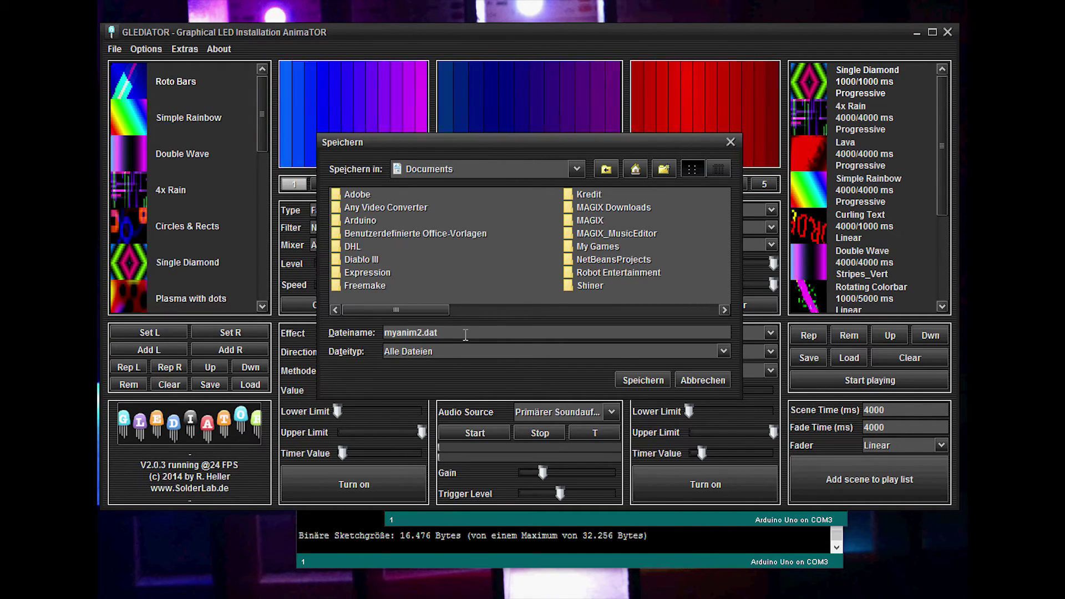
{"action": "left_click", "coordinate": [636, 381]}
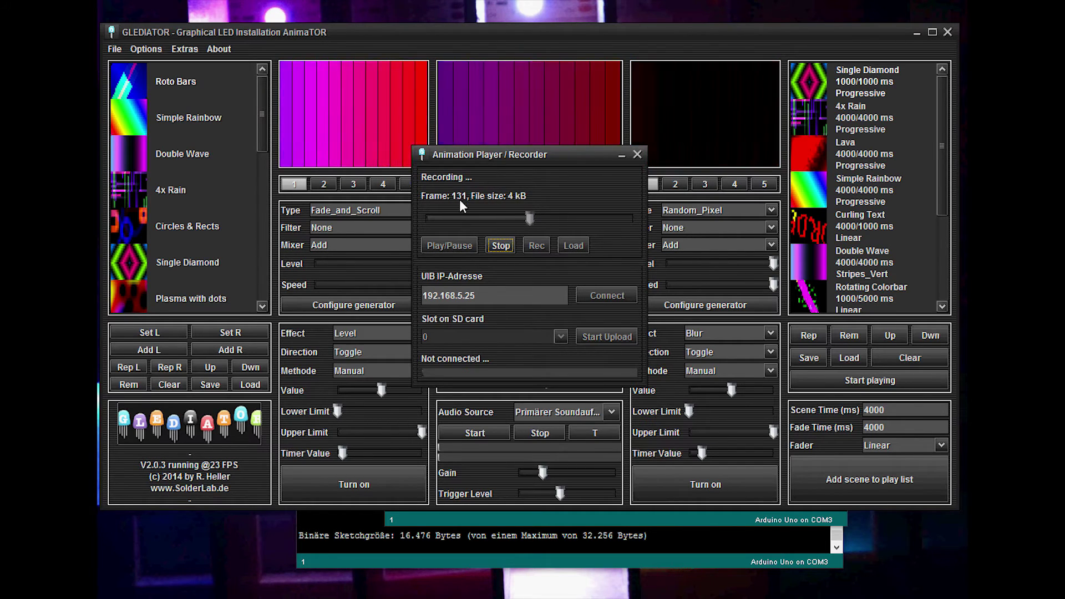
{"action": "left_click", "coordinate": [621, 158]}
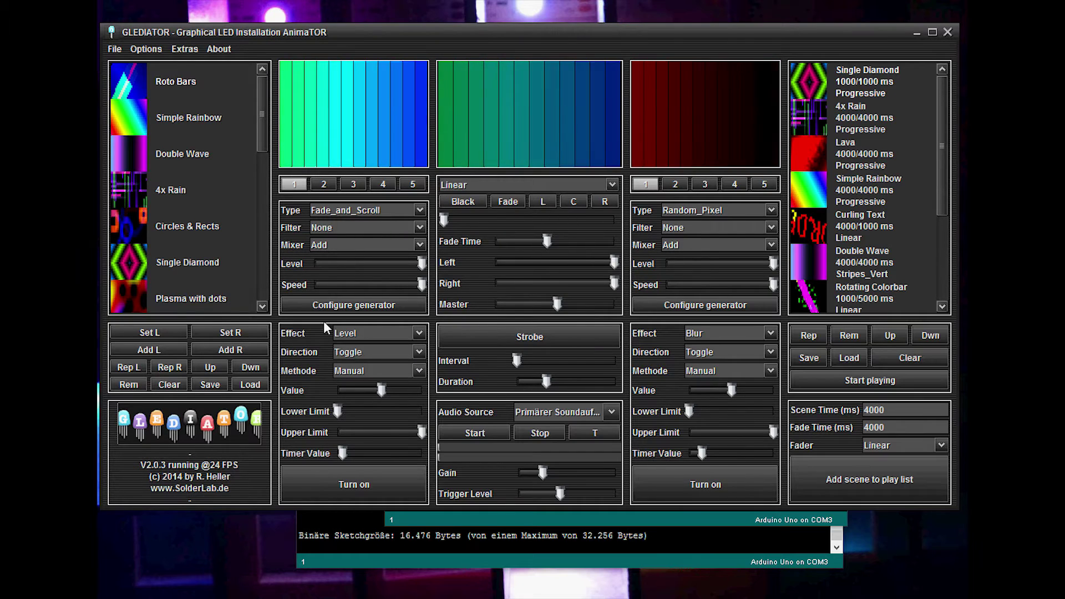
- Load the Fading Pixels RGB scene into the left channel and raise the Master level
{"action": "left_click", "coordinate": [558, 307]}
{"action": "mouse_move", "coordinate": [559, 309]}
{"action": "left_mouse_down"}
{"action": "mouse_move", "coordinate": [616, 311]}
{"action": "mouse_move", "coordinate": [494, 309]}
{"action": "mouse_move", "coordinate": [561, 310]}
{"action": "left_mouse_up"}
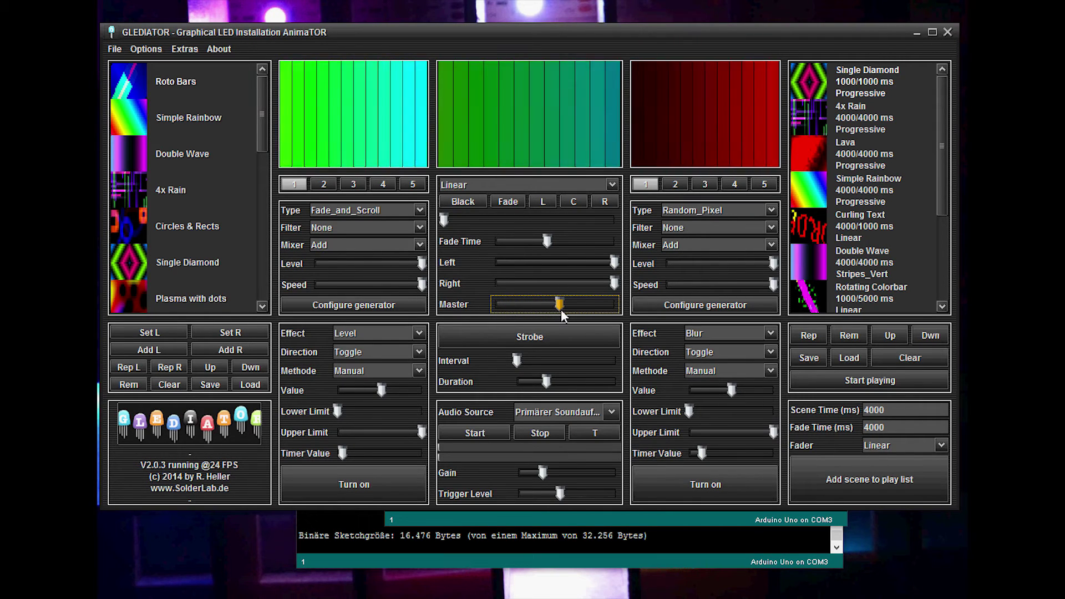
{"action": "left_click_drag", "start_coordinate": [267, 135], "coordinate": [265, 219]}
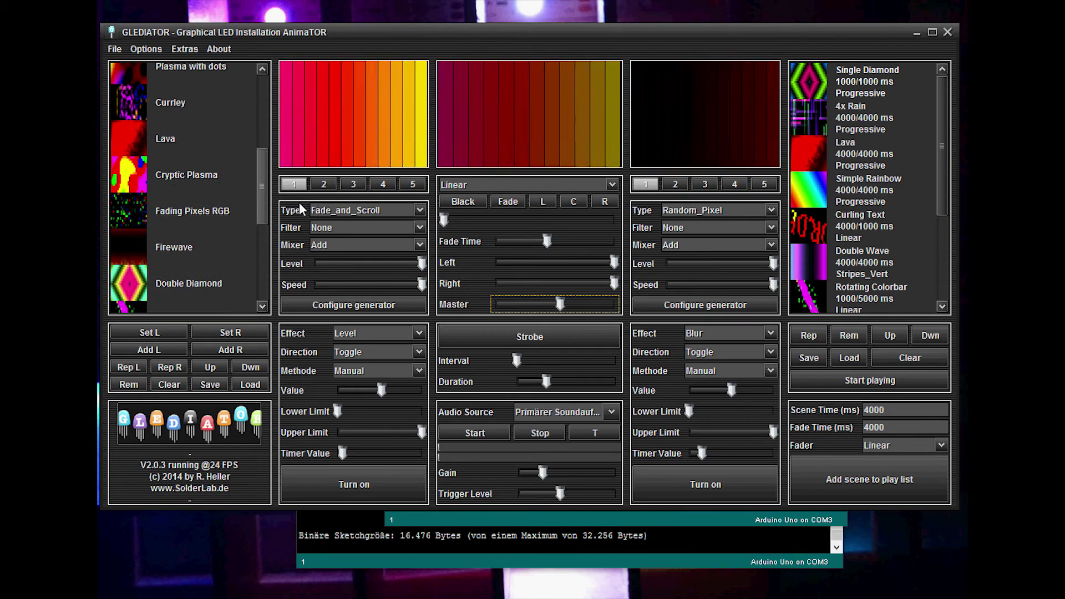
{"action": "left_click", "coordinate": [175, 334]}
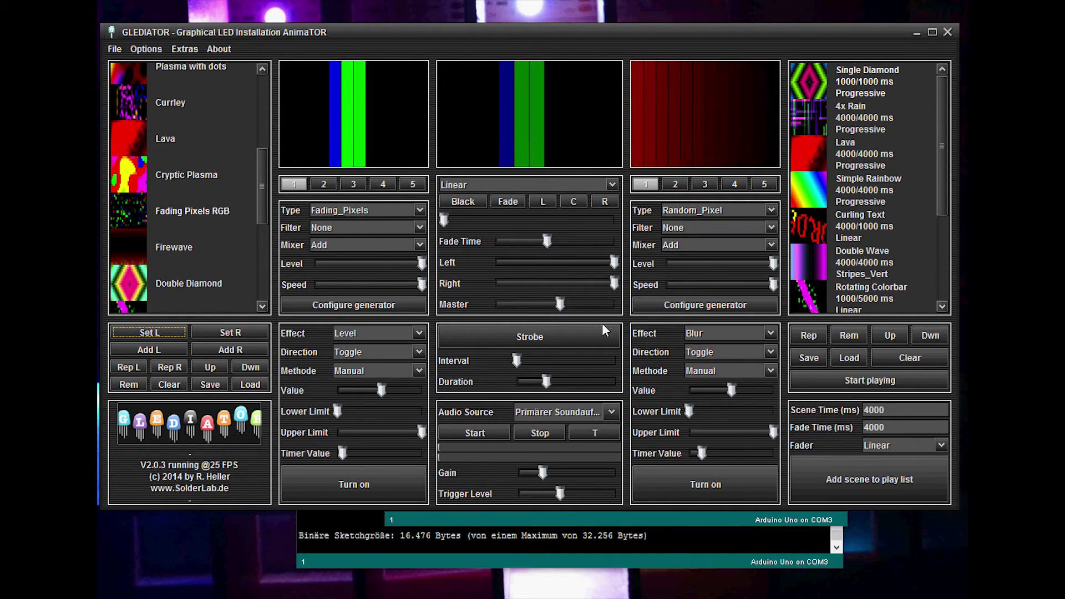
{"action": "left_click_drag", "start_coordinate": [563, 305], "coordinate": [584, 309]}
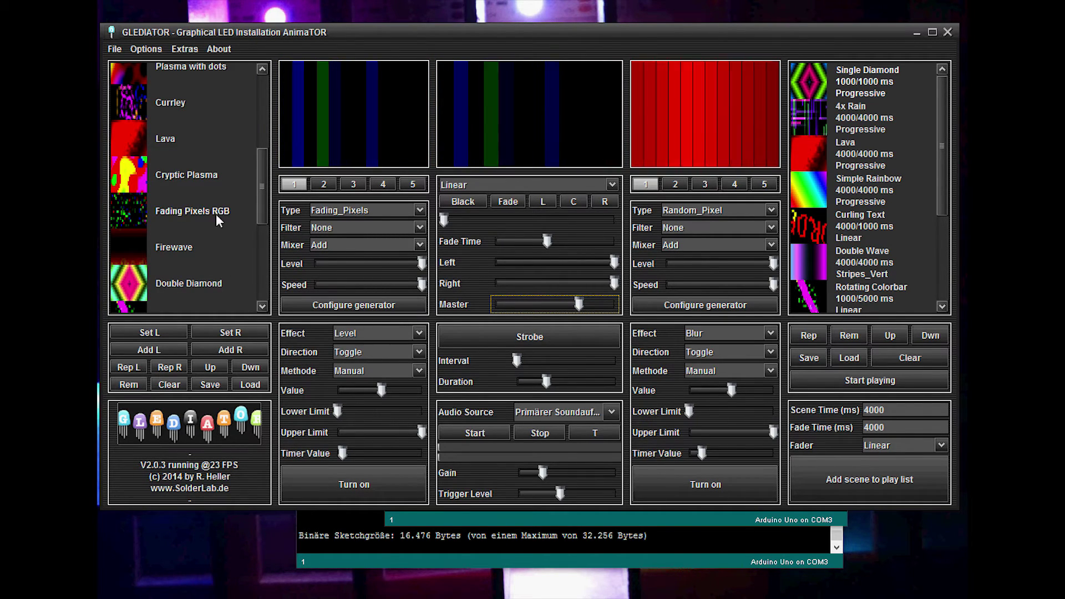
- Switch the left channel to the Cryptic Plasma scene, followed by the Currley scene
{"action": "left_click_drag", "start_coordinate": [262, 193], "coordinate": [279, 179]}
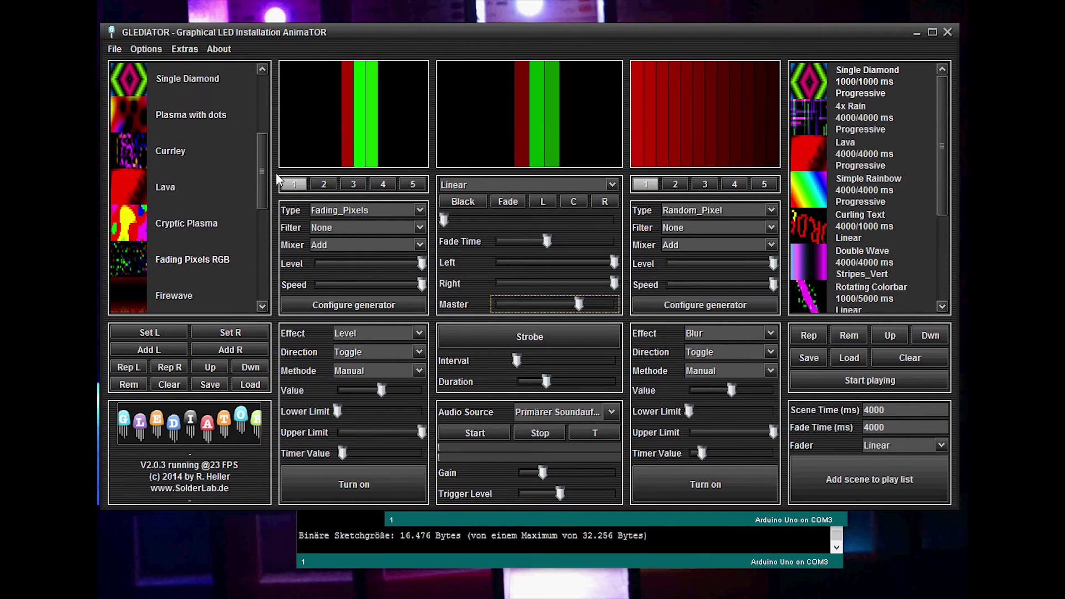
{"action": "left_click", "coordinate": [123, 237]}
{"action": "left_click", "coordinate": [148, 333]}
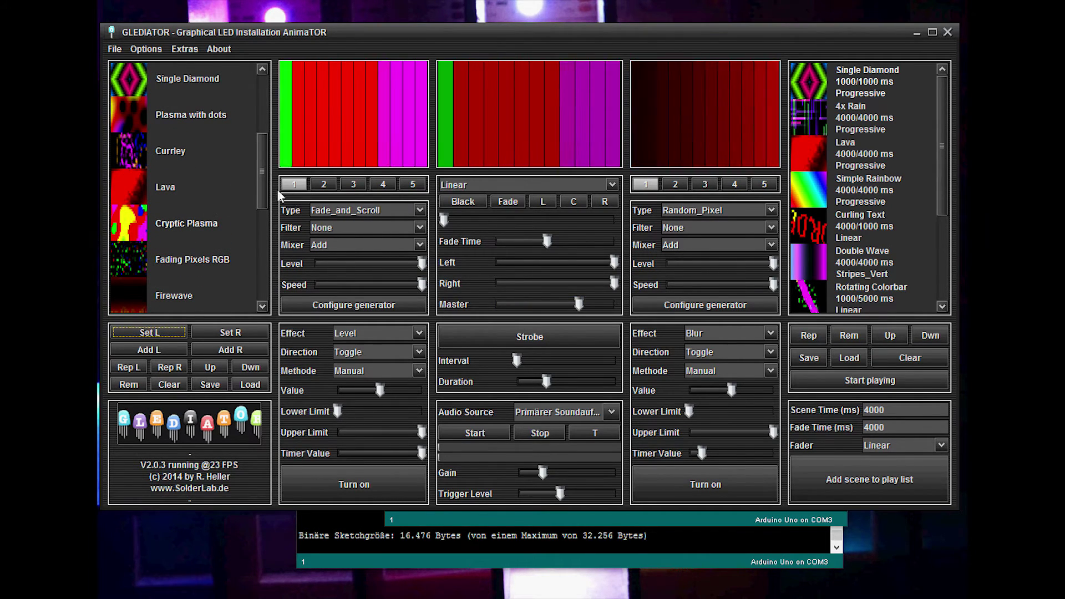
{"action": "scroll", "coordinate": [183, 222], "scroll_direction": "up", "scroll_amount": 3}
{"action": "left_click", "coordinate": [135, 286]}
{"action": "left_click", "coordinate": [148, 332]}
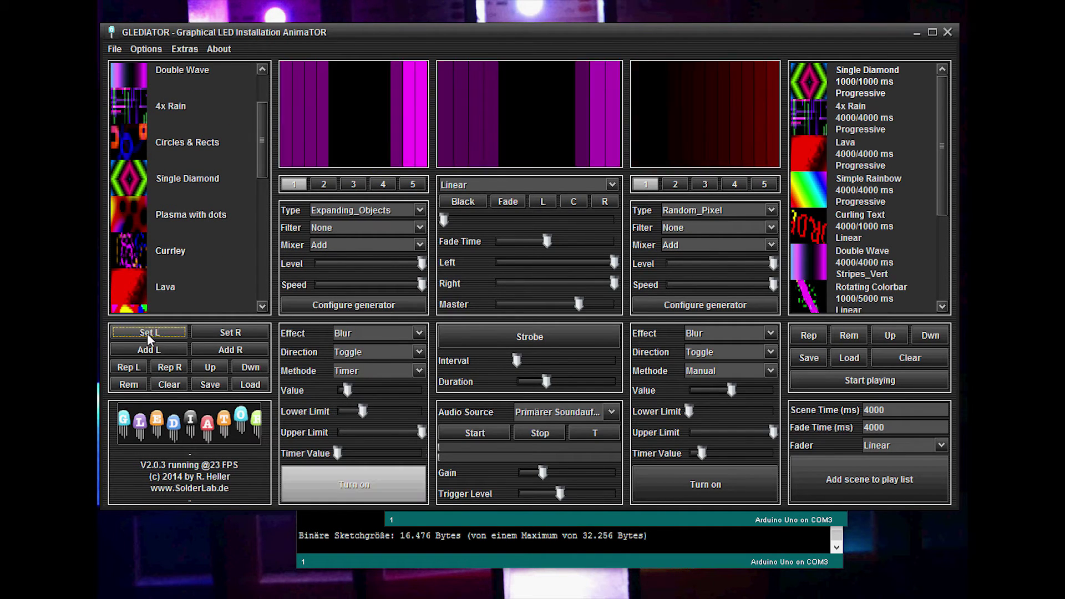
- Switch the left channel to the Single Diamond scene, followed by the 4x Rain scene
{"action": "scroll", "coordinate": [154, 261], "scroll_direction": "up", "scroll_amount": 2}
{"action": "left_click", "coordinate": [151, 259]}
{"action": "left_click", "coordinate": [149, 333]}
{"action": "left_click", "coordinate": [170, 200]}
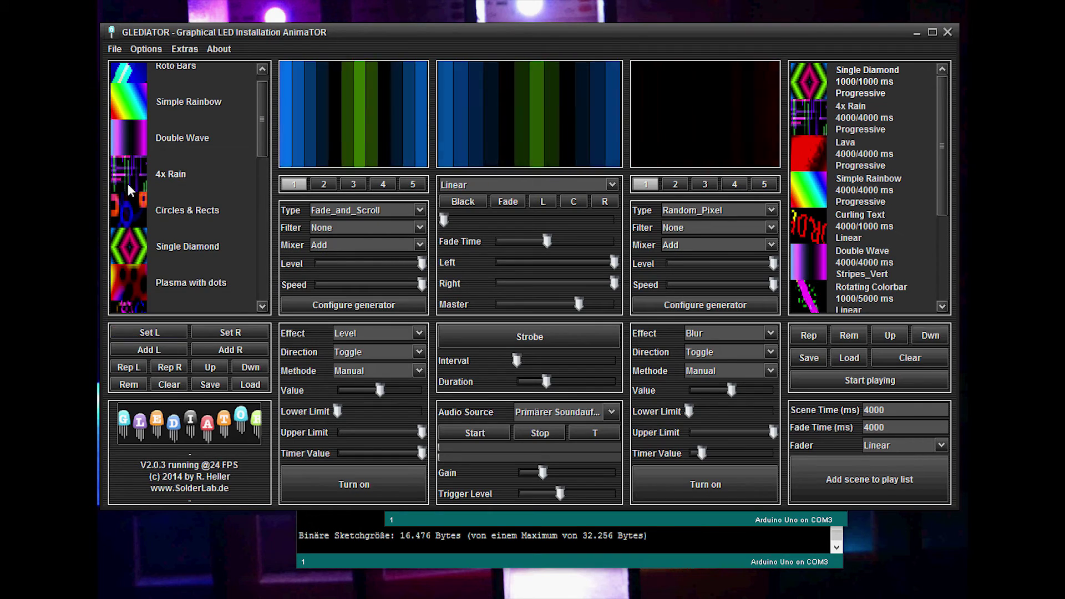
{"action": "left_click", "coordinate": [149, 333]}
{"action": "scroll", "coordinate": [265, 111], "scroll_direction": "up", "scroll_amount": 1}
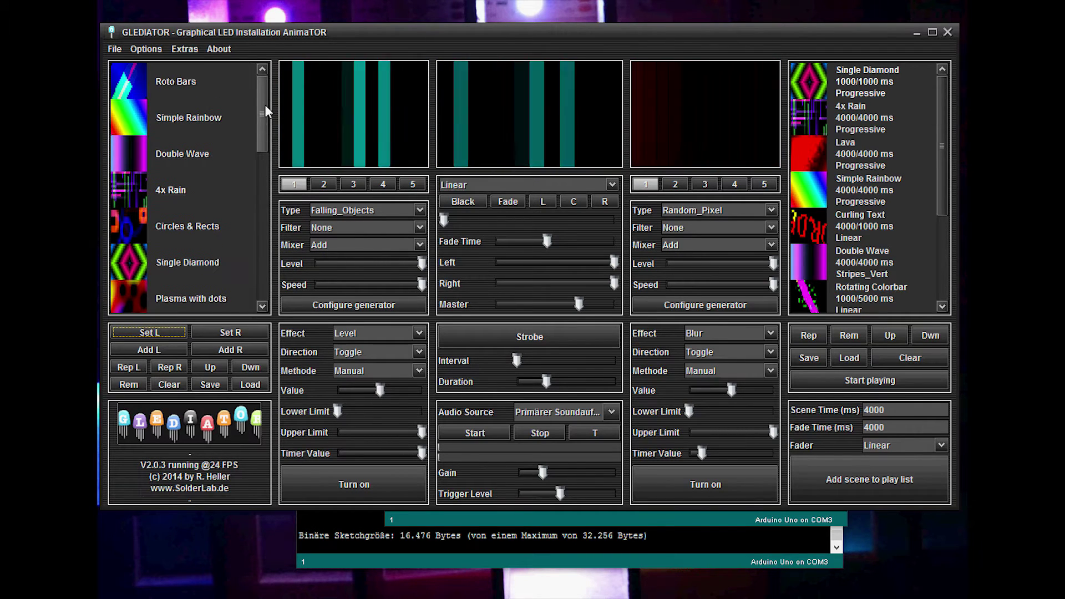
- Switch the left channel to the Roto Bars scene, followed by the Simple Rainbow scene
{"action": "left_click", "coordinate": [183, 262]}
{"action": "left_click", "coordinate": [149, 332]}
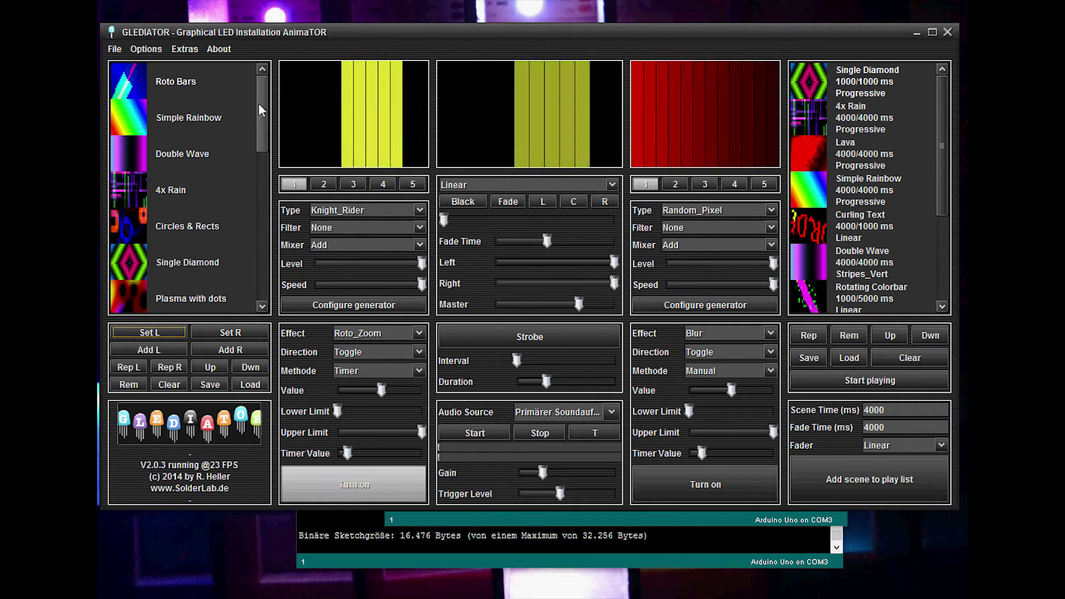
{"action": "left_click", "coordinate": [127, 133]}
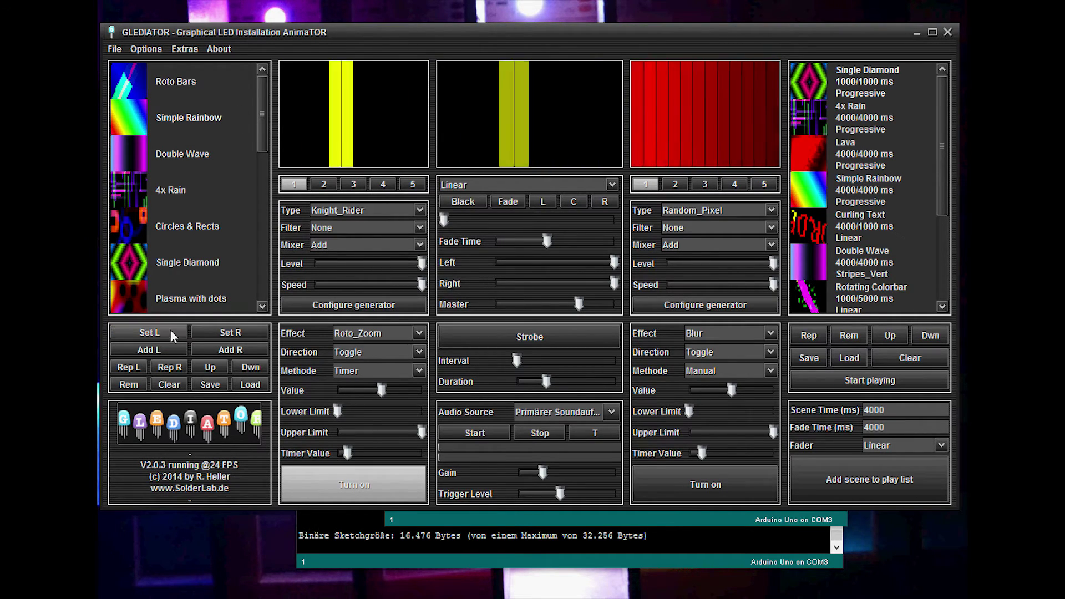
{"action": "left_click", "coordinate": [148, 332]}
- Play scenes from the end of the scene list on the left channel, including Curling Text and Beating Meataballs
{"action": "left_click_drag", "start_coordinate": [264, 126], "coordinate": [272, 278]}
{"action": "left_click", "coordinate": [168, 294]}
{"action": "left_click", "coordinate": [149, 332]}
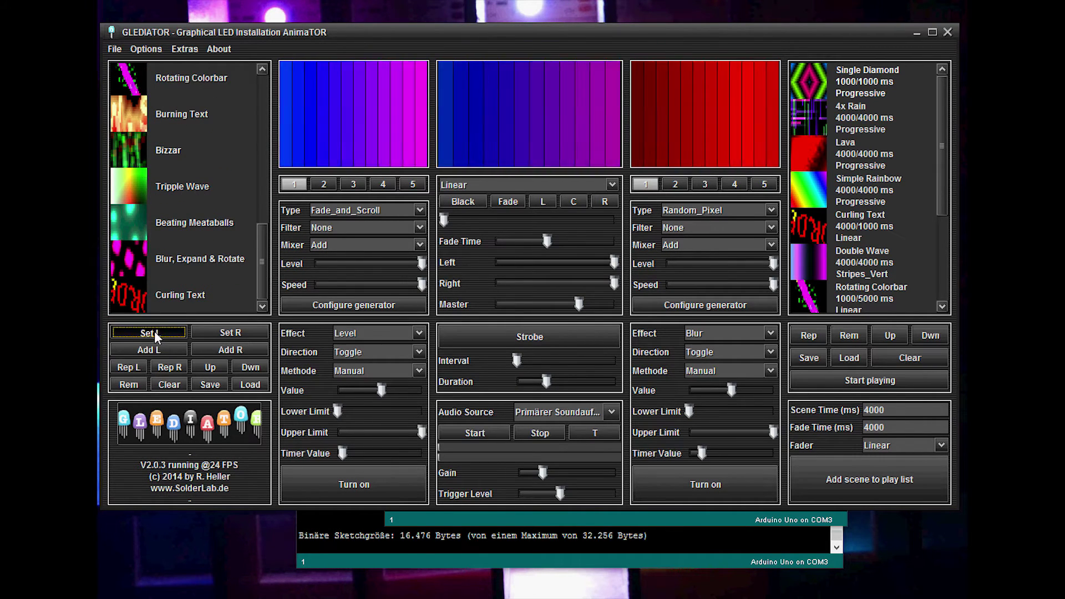
{"action": "left_click", "coordinate": [137, 298]}
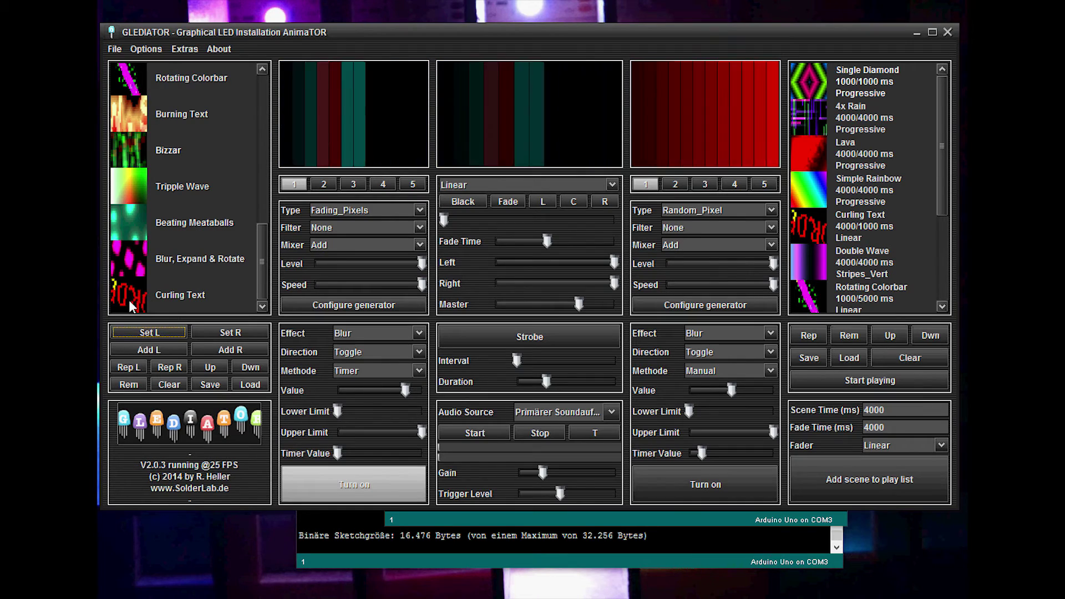
{"action": "left_click", "coordinate": [164, 333]}
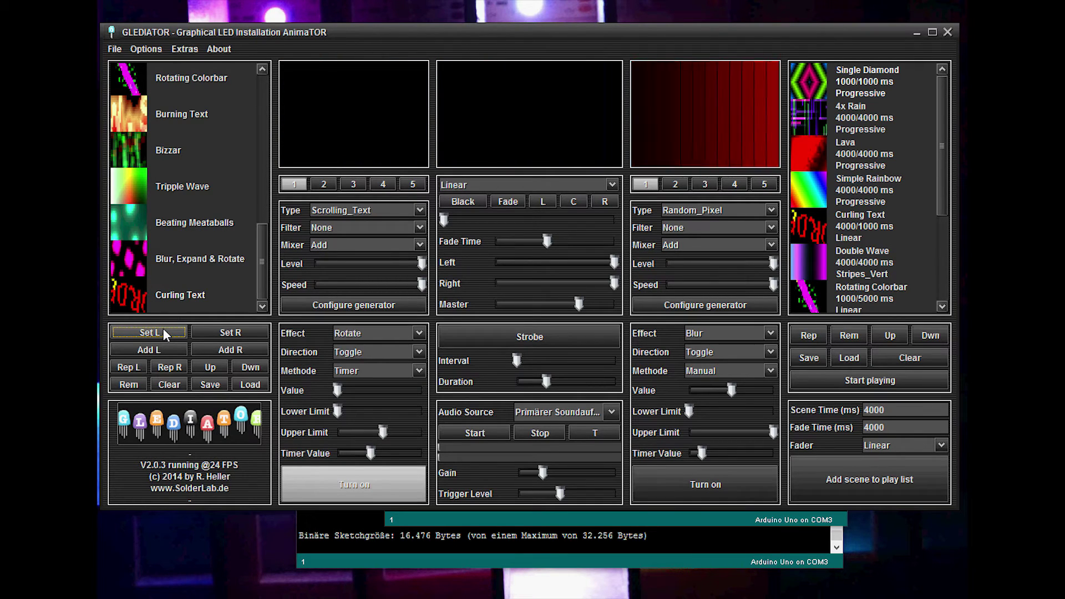
{"action": "left_click", "coordinate": [141, 298]}
{"action": "left_click", "coordinate": [144, 333]}
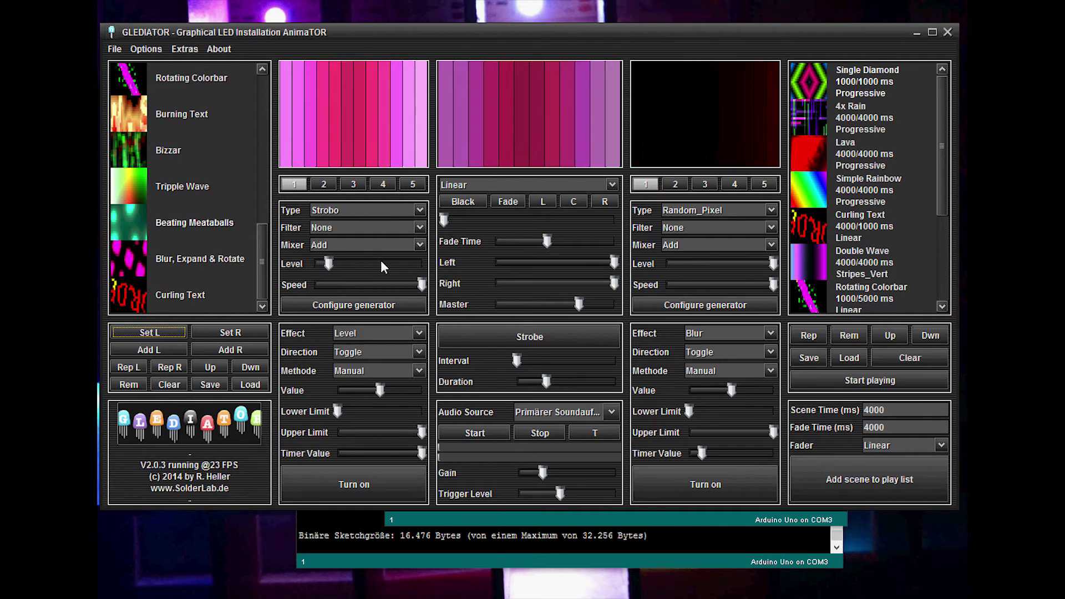
- Restore the minimized recorder window, stop the animation recording and close the recorder
{"action": "left_click", "coordinate": [151, 49]}
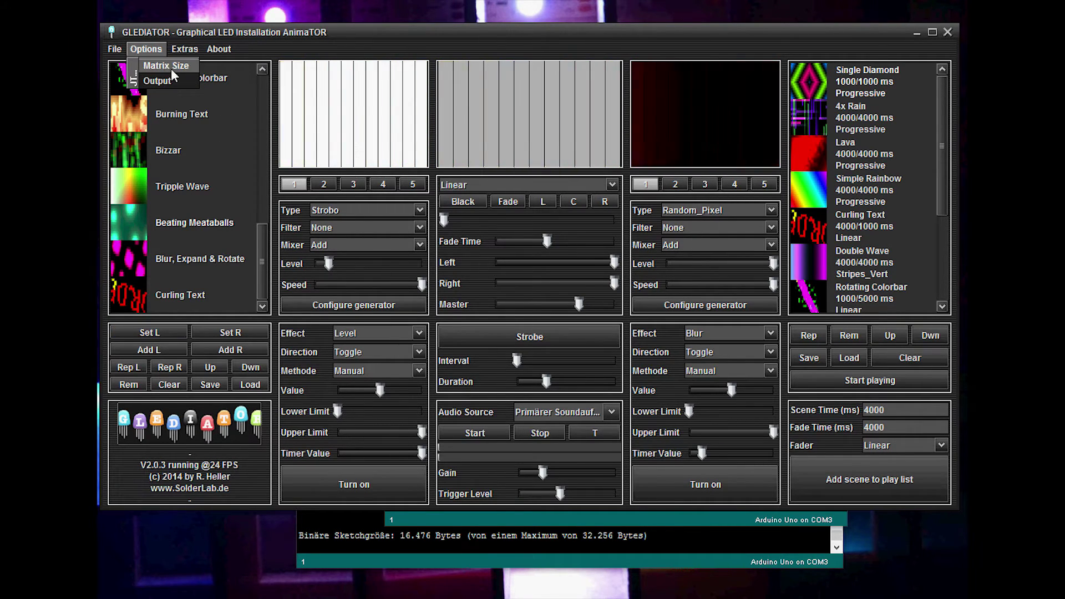
{"action": "left_click", "coordinate": [489, 237]}
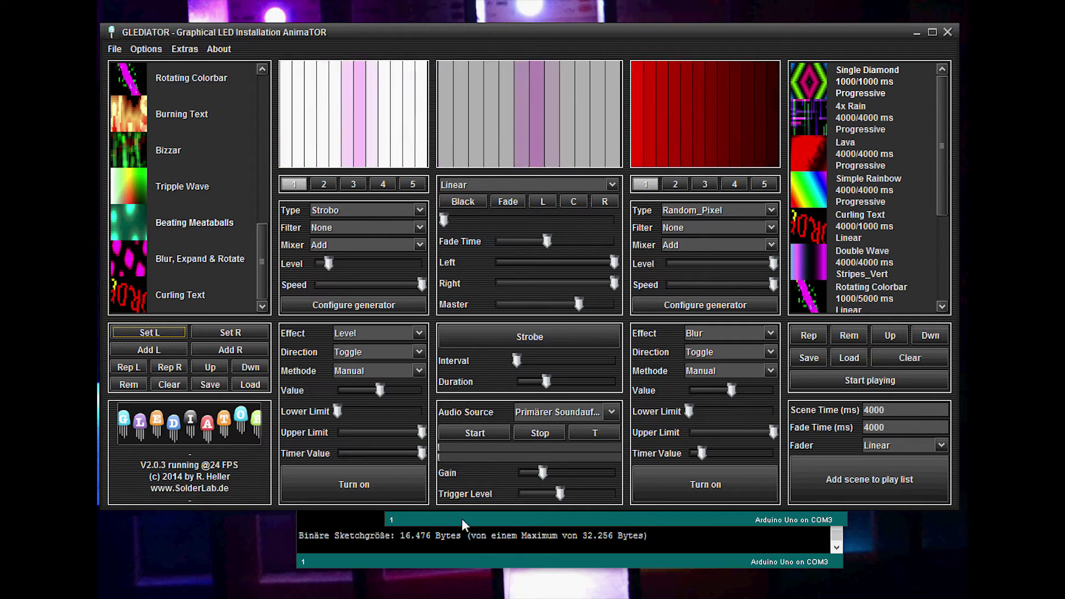
{"action": "left_click", "coordinate": [507, 564]}
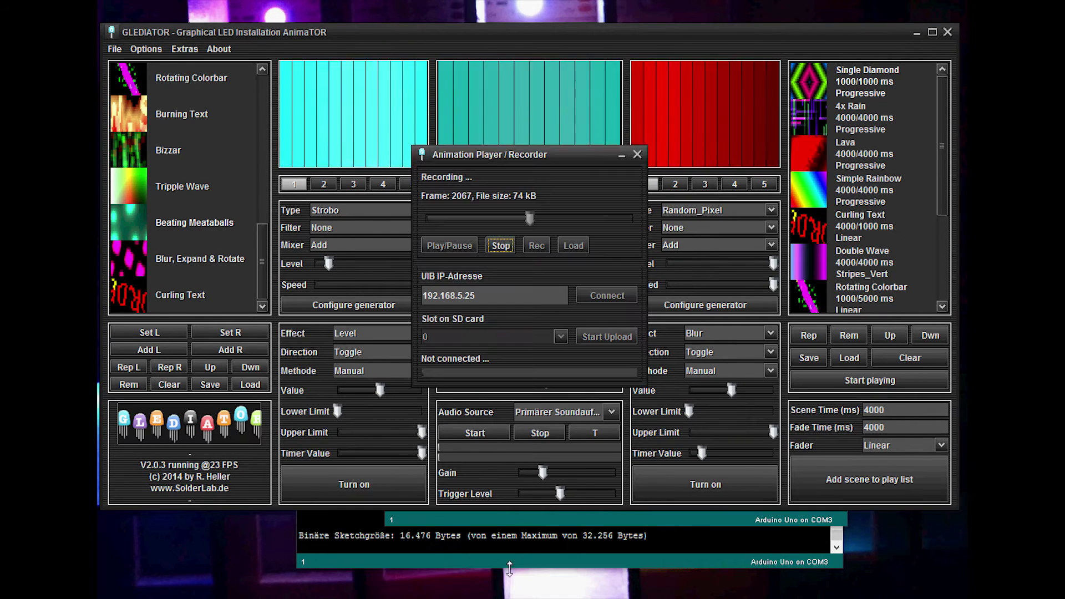
{"action": "left_click", "coordinate": [506, 247]}
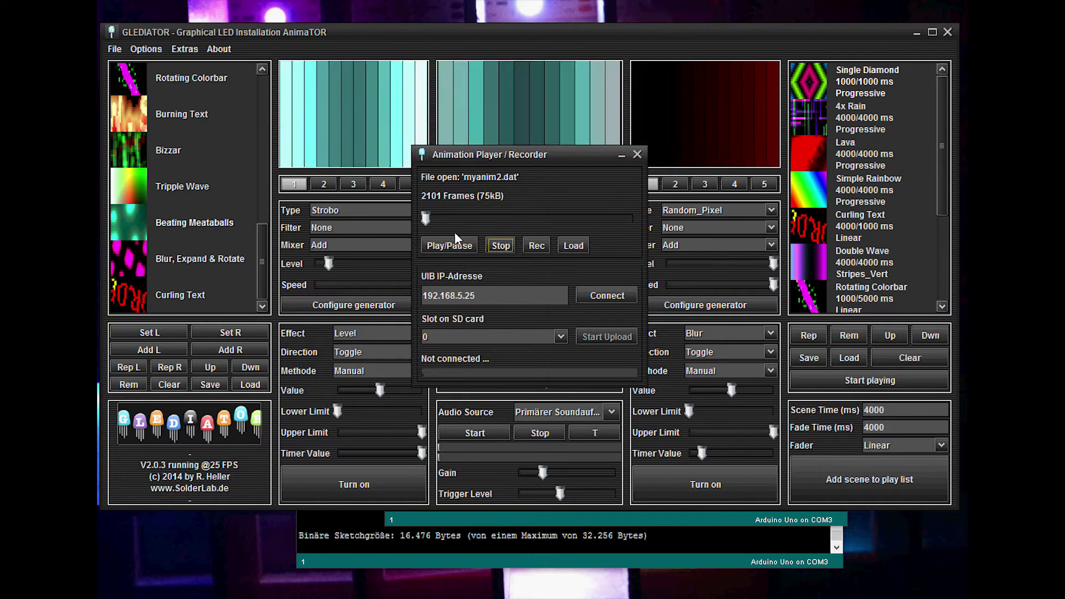
{"action": "left_click", "coordinate": [637, 156]}
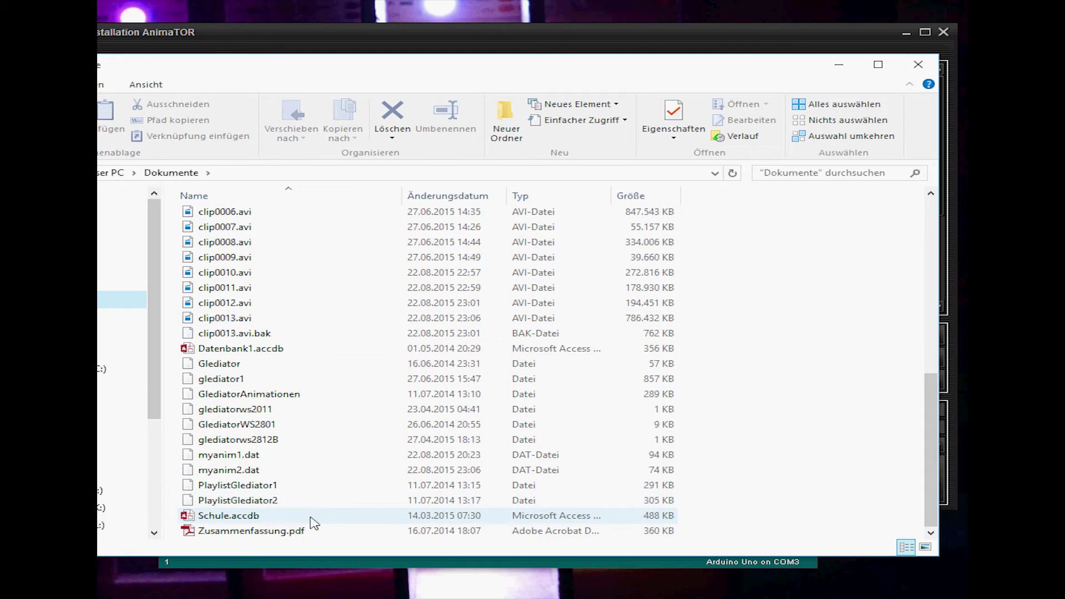
- Copy myanim2.dat from the Dokumente folder to the SD card VOLUME (N:), replacing the existing file of that name
{"action": "left_click", "coordinate": [257, 472]}
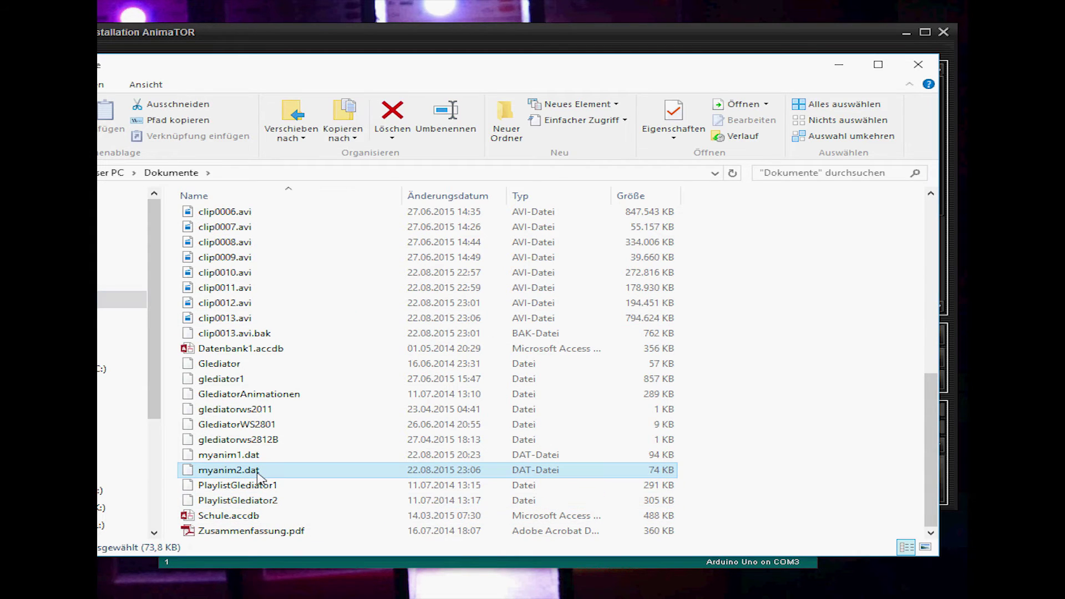
{"action": "key", "text": "ctrl+c"}
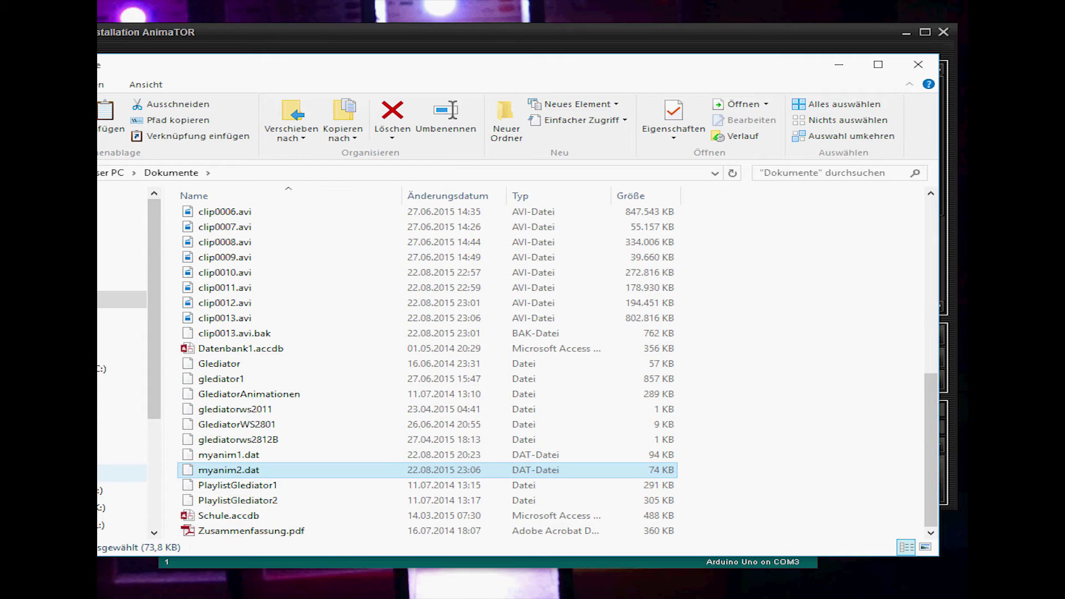
{"action": "left_click_drag", "start_coordinate": [422, 53], "coordinate": [423, 41]}
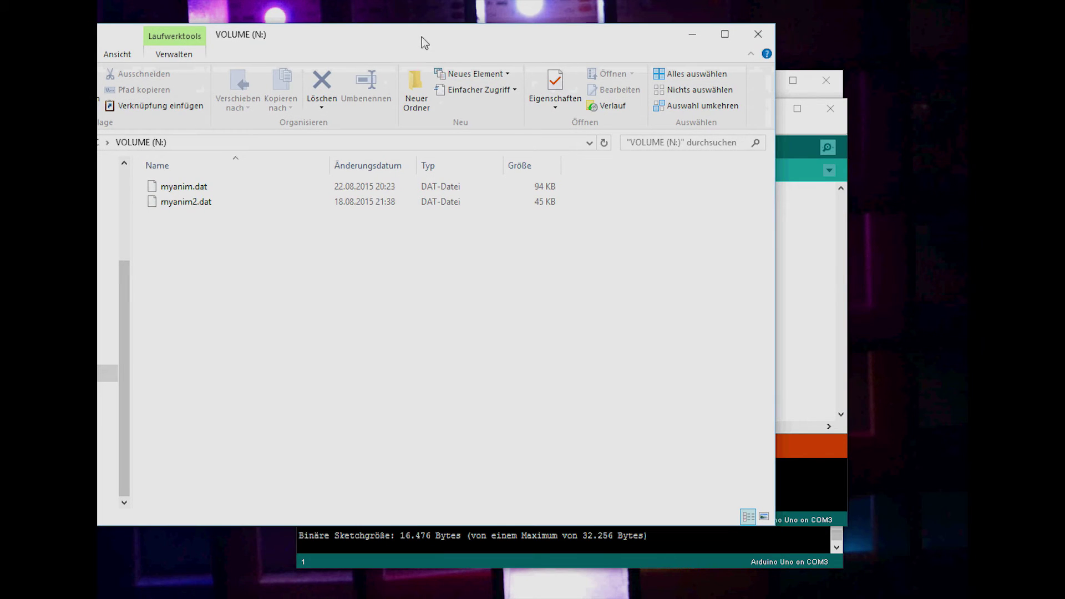
{"action": "key", "text": "ctrl+v"}
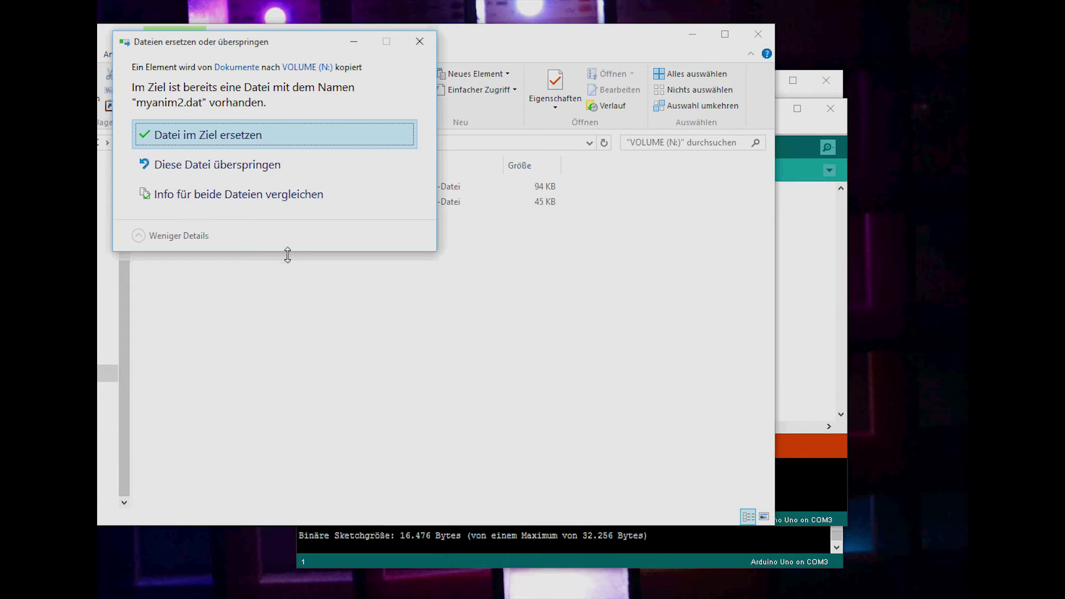
{"action": "left_click", "coordinate": [266, 142]}
{"action": "left_click", "coordinate": [272, 301]}
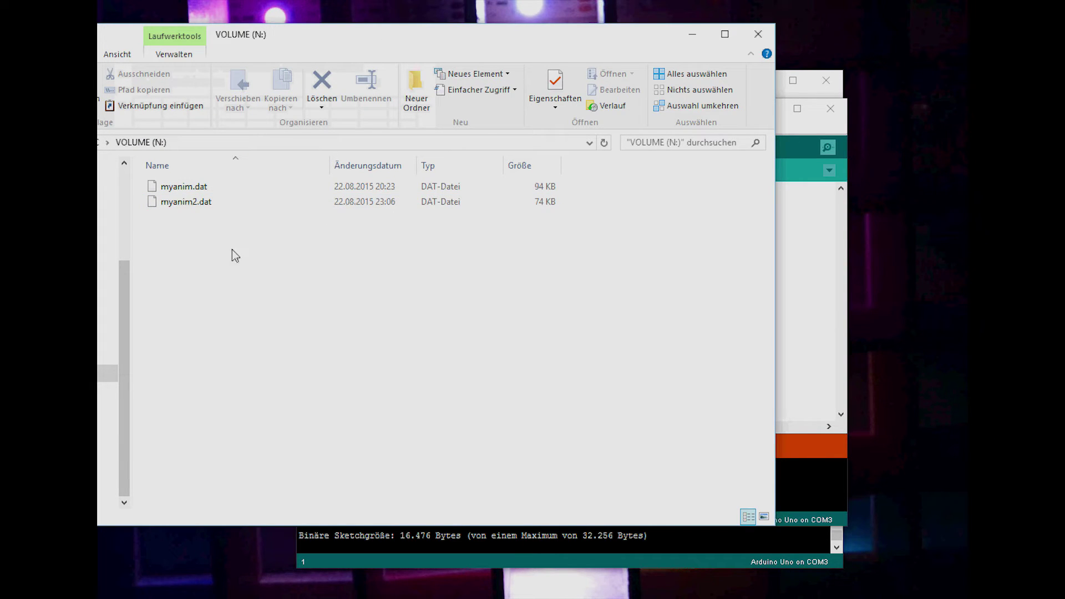
- Delete the old myanim.dat file from the SD card
{"action": "left_click", "coordinate": [206, 188]}
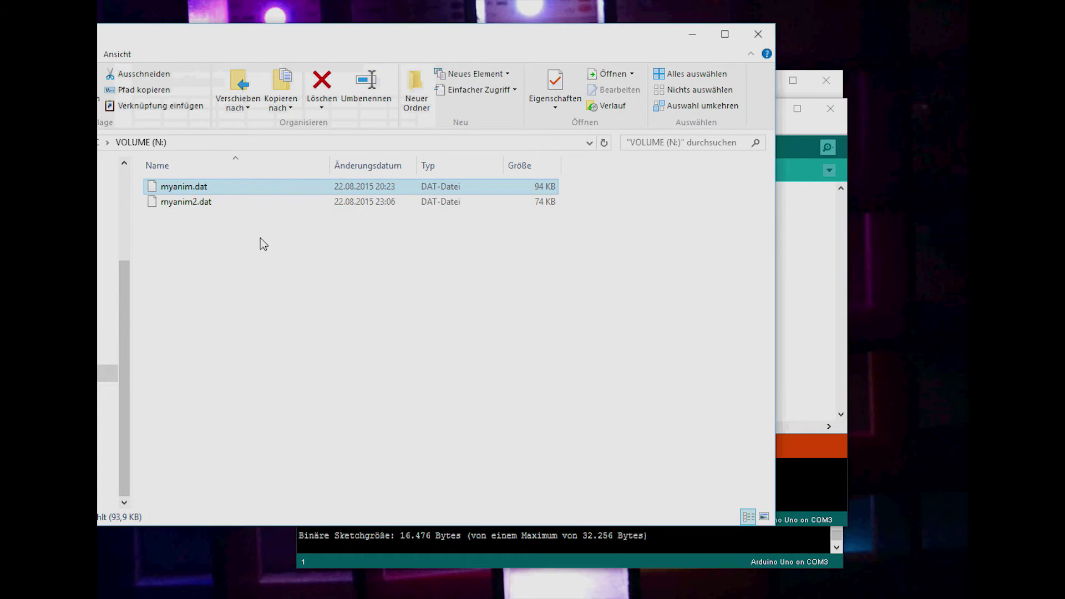
{"action": "key", "text": "Delete"}
{"action": "left_click", "coordinate": [338, 296]}
- Rename myanim2.dat on the SD card as myanim.dat
{"action": "left_click", "coordinate": [196, 192]}
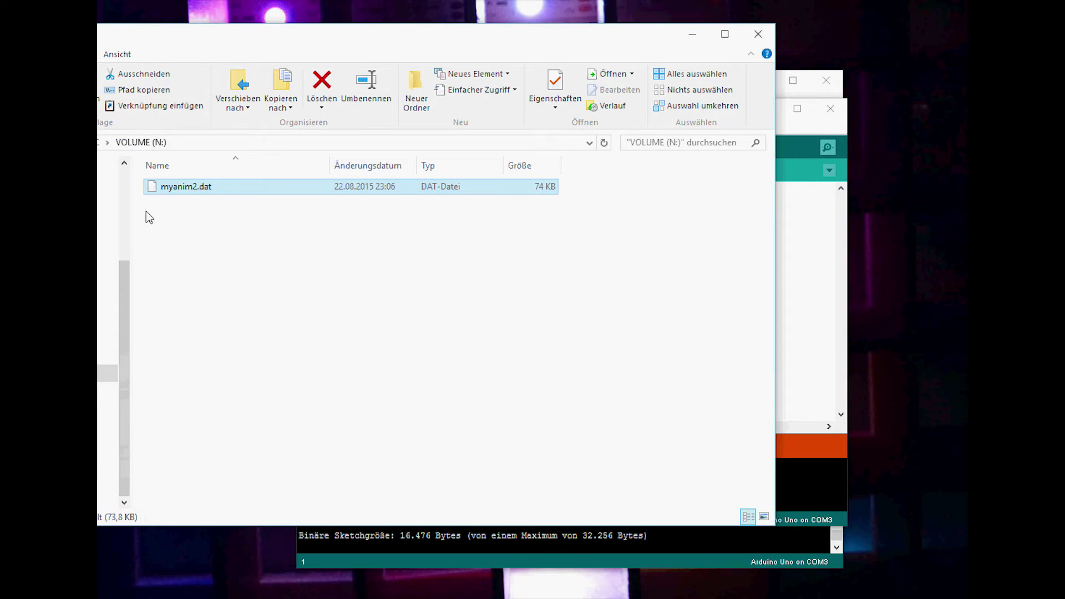
{"action": "right_click", "coordinate": [185, 189]}
{"action": "left_click", "coordinate": [253, 403]}
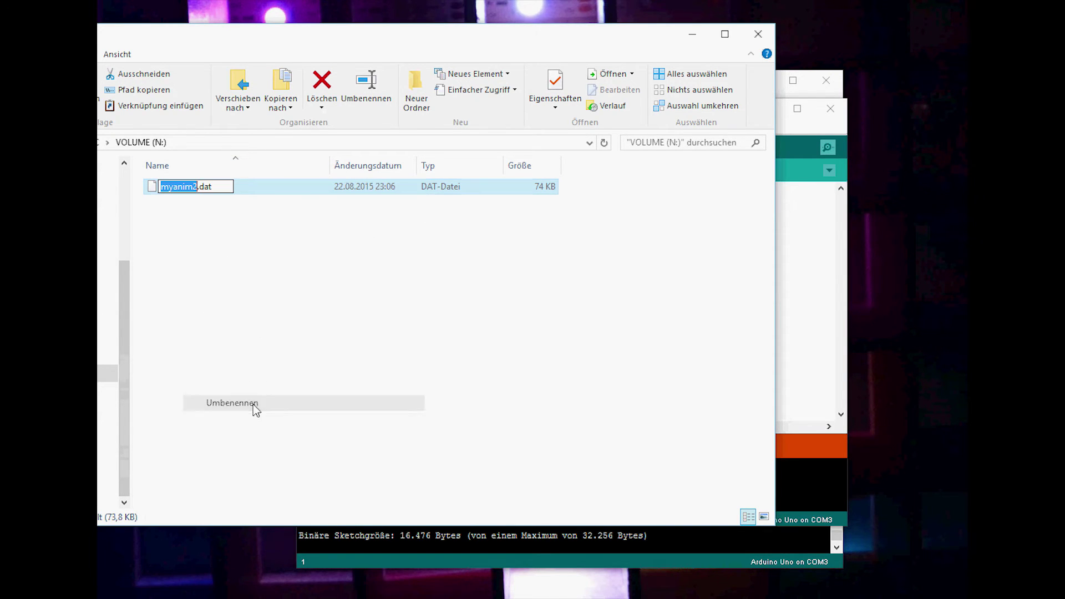
{"action": "key", "text": "Right"}
{"action": "key", "text": "BackSpace"}
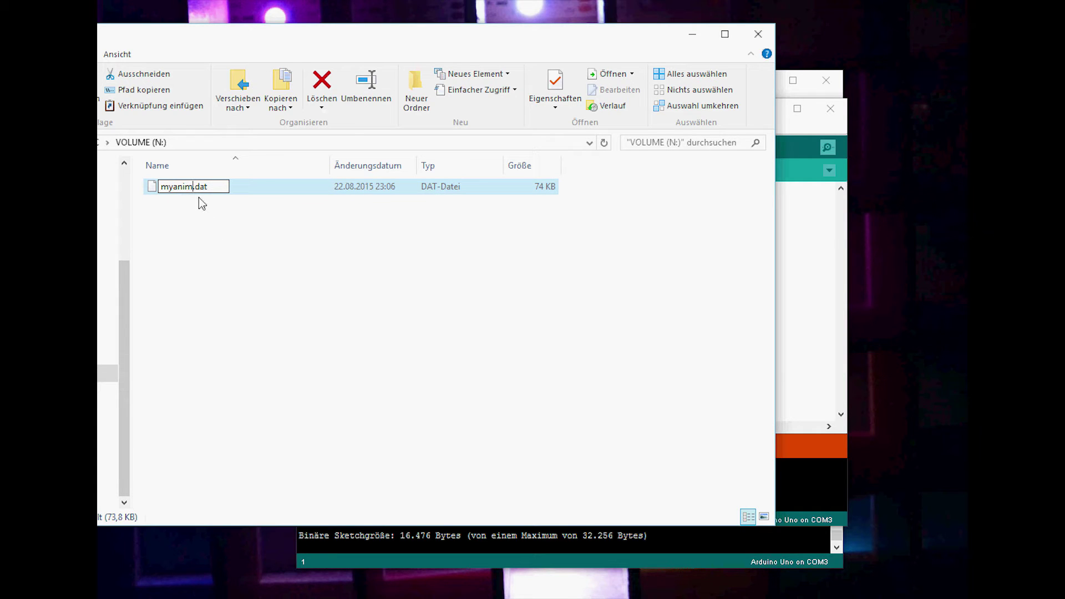
{"action": "left_click", "coordinate": [231, 296]}
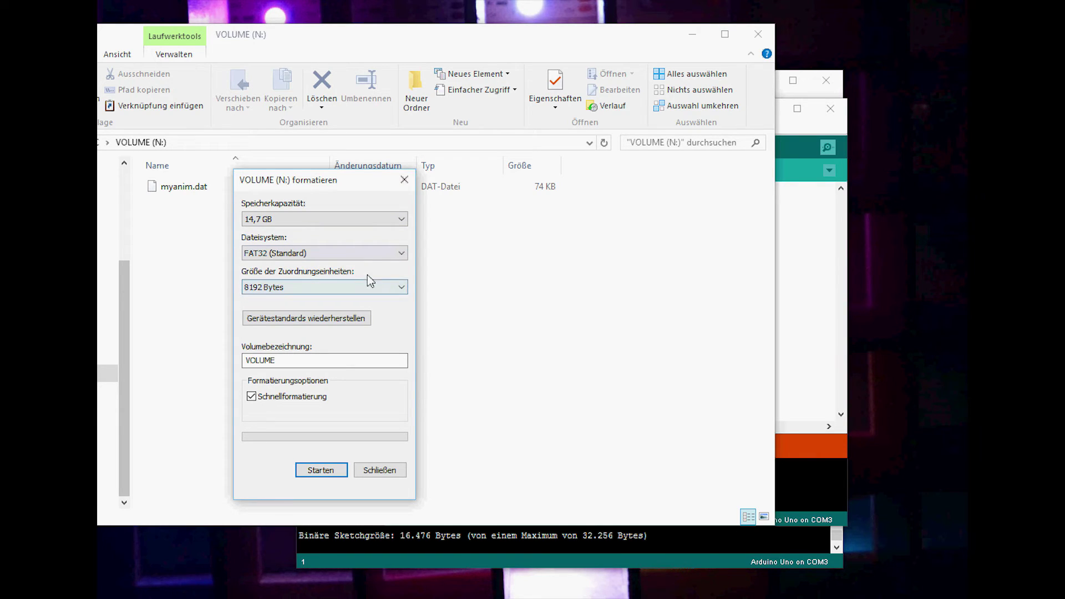
- Examine the file system choices in the format settings for VOLUME (N:) without formatting the card
{"action": "left_click", "coordinate": [368, 254]}
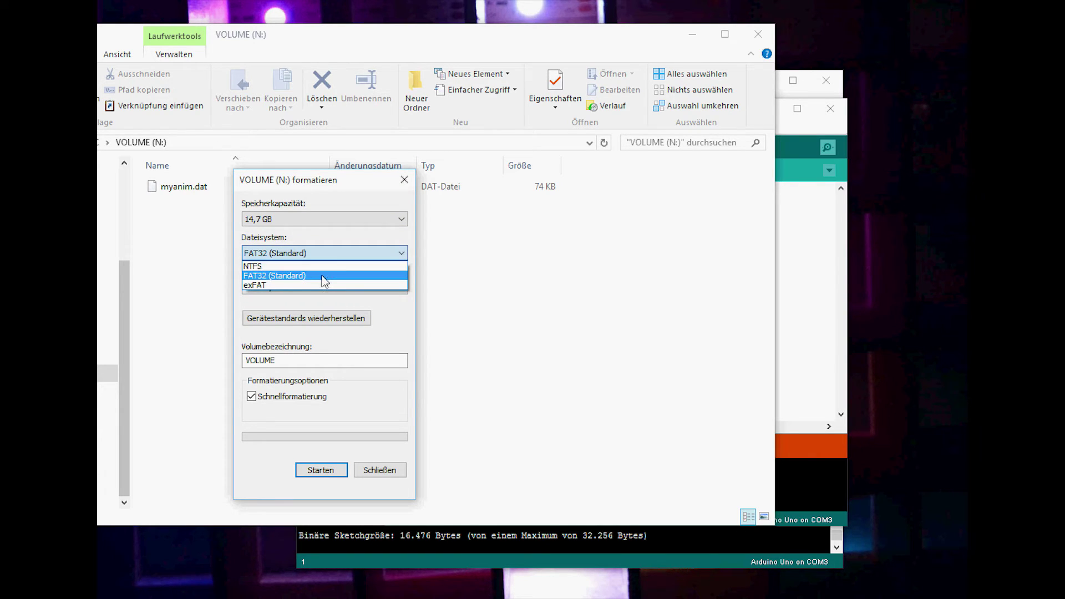
{"action": "left_click", "coordinate": [499, 277]}
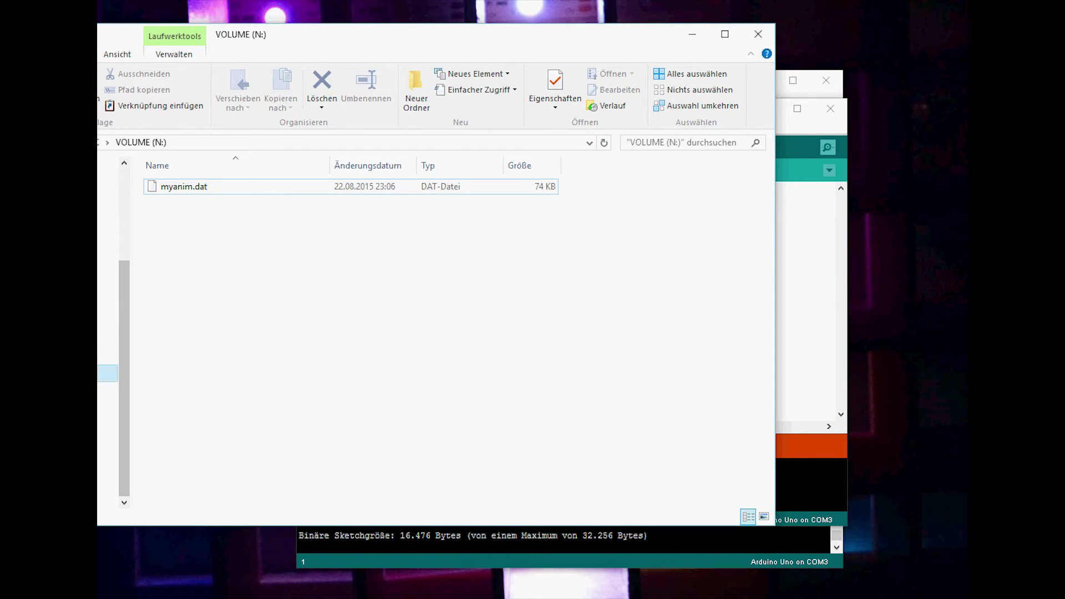
- Safely eject the SD card VOLUME (N:) and close its format dialog
{"action": "key", "text": "shift+F10"}
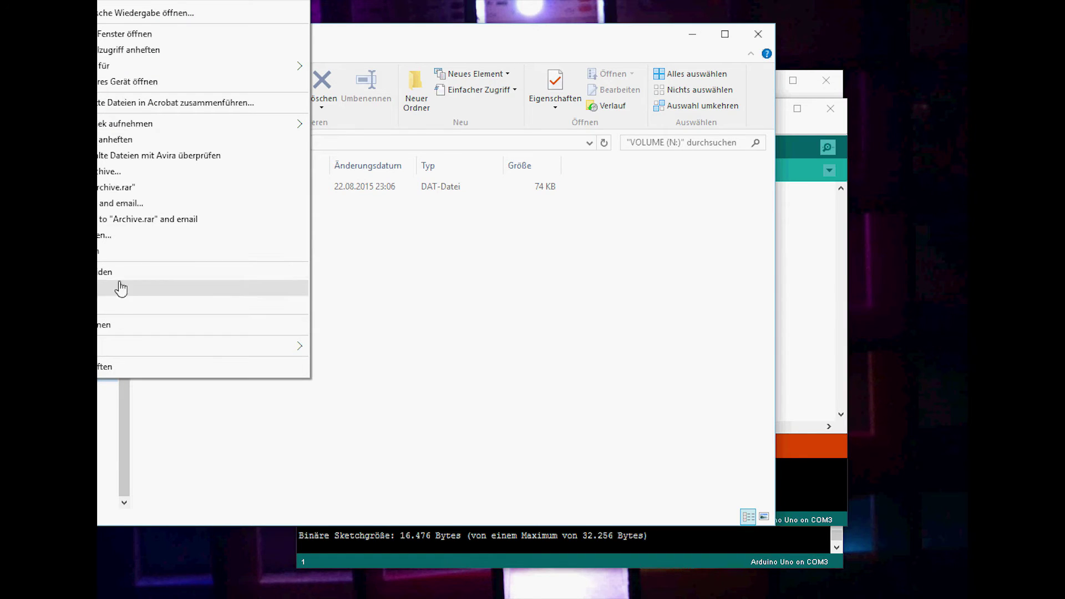
{"action": "left_click", "coordinate": [128, 252]}
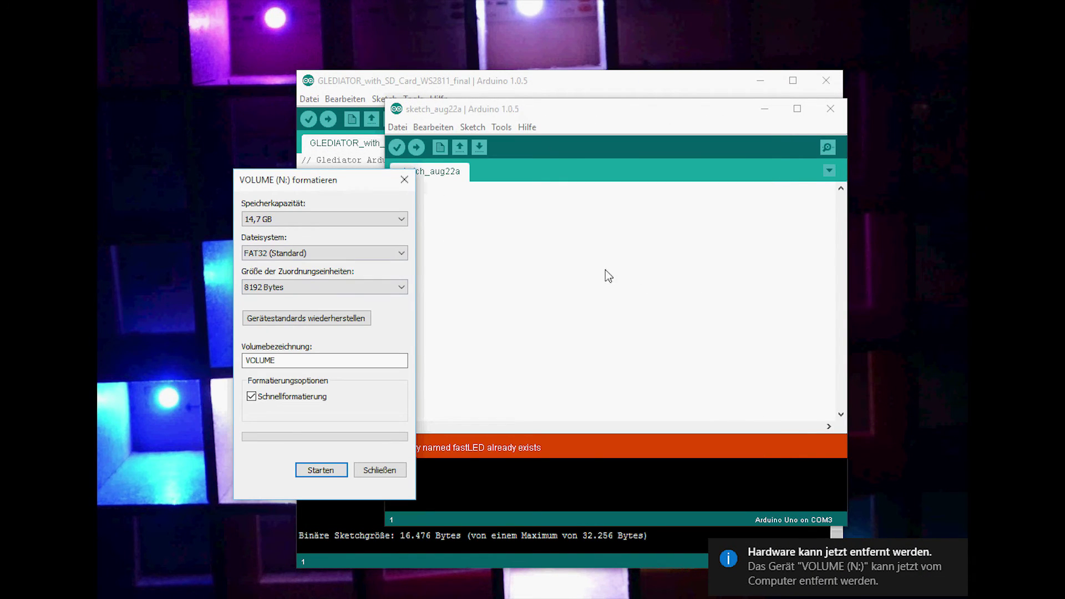
{"action": "left_click", "coordinate": [405, 180]}
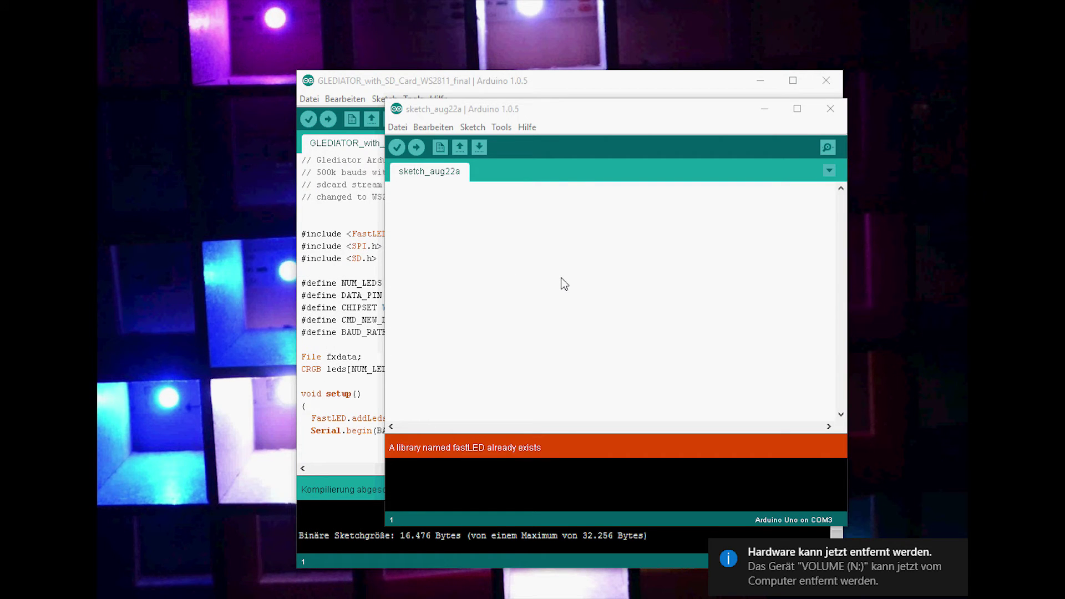